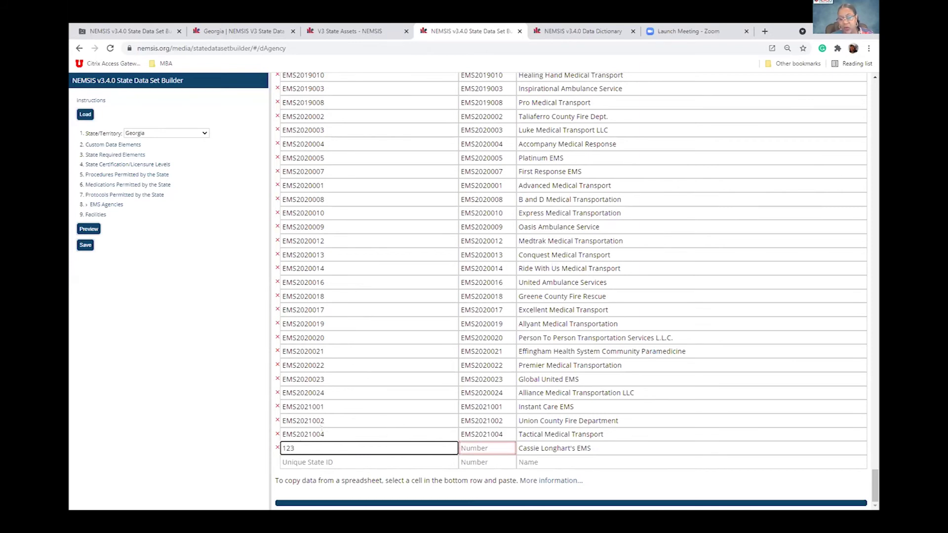
Set the new agency's number to 123 in the last EMS Agencies row and try to save the state data set
left_click(486, 448)
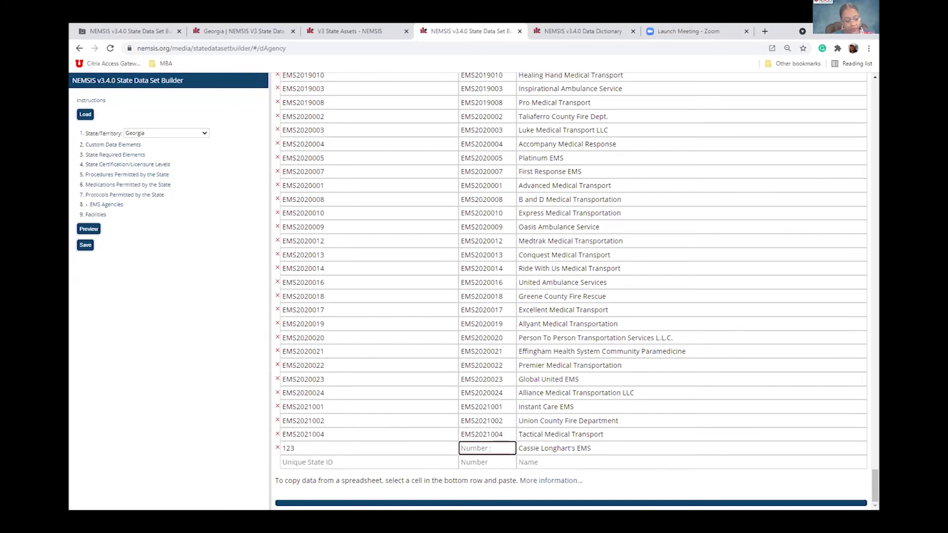
type("123")
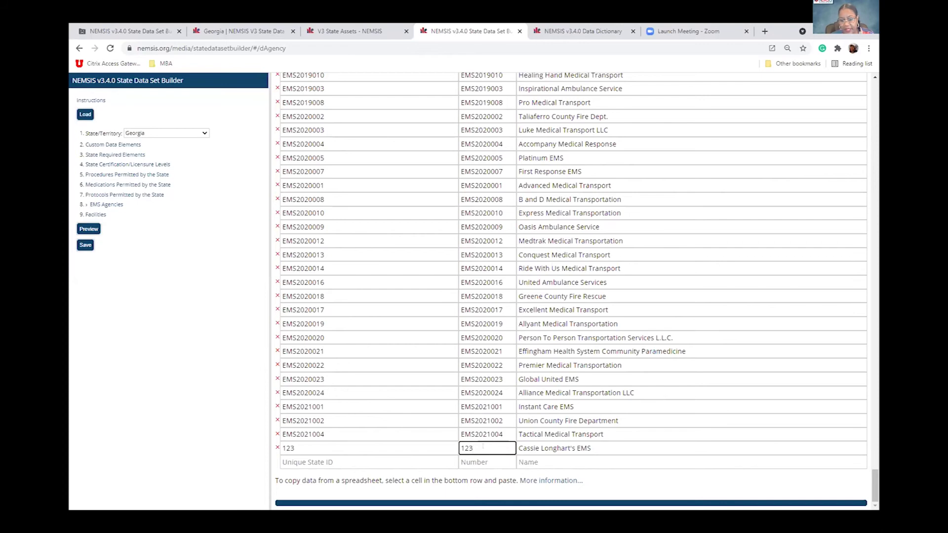
left_click(85, 245)
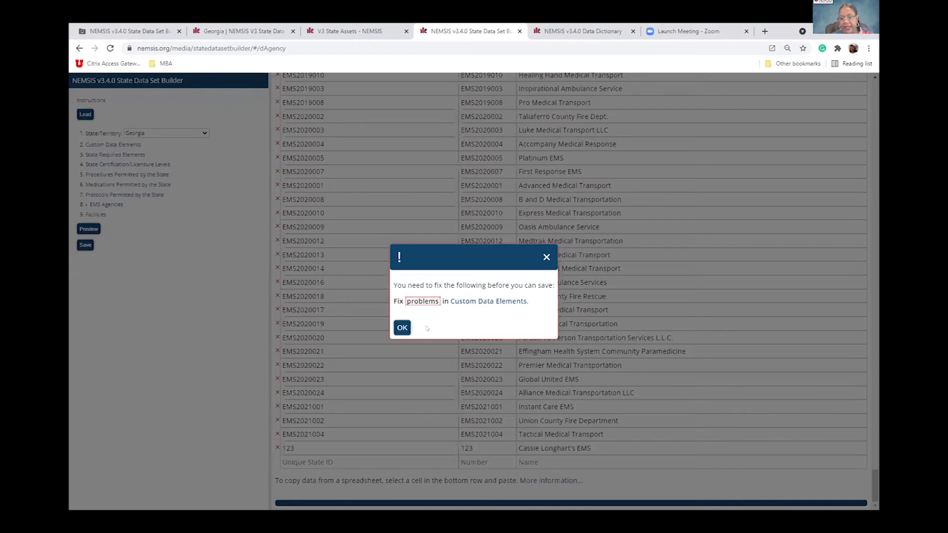
Set the data type of custom element dConfiguration.02 to Text/String after checking its data dictionary entry, and retry saving the data set
left_click(472, 303)
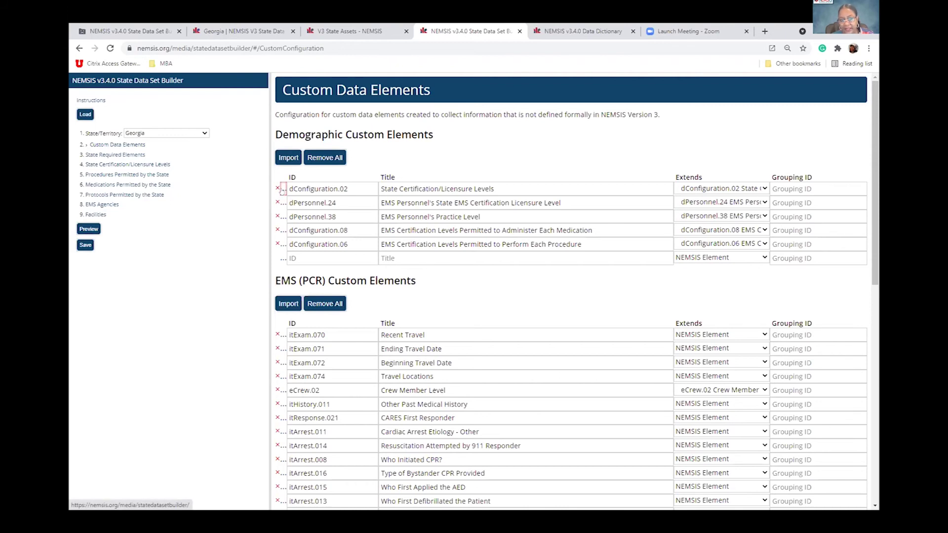
left_click(283, 189)
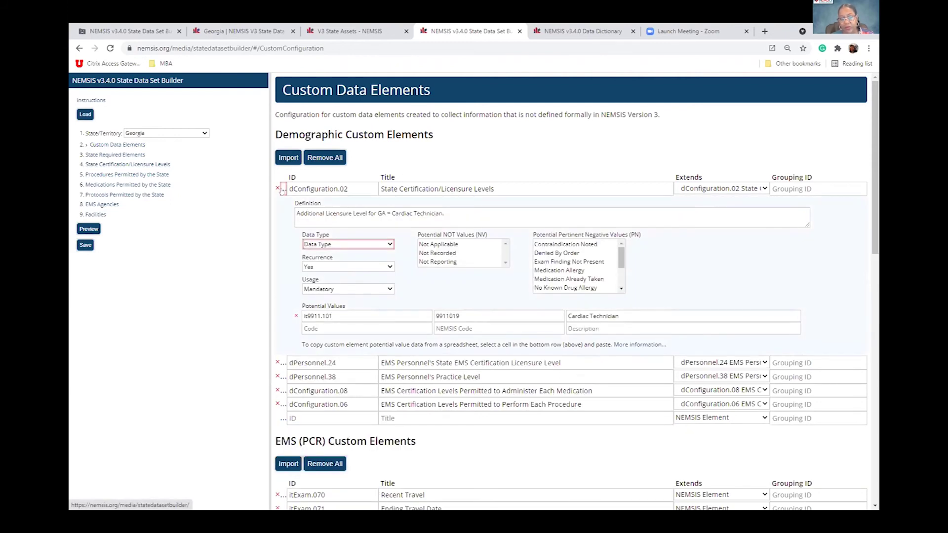
left_click(389, 244)
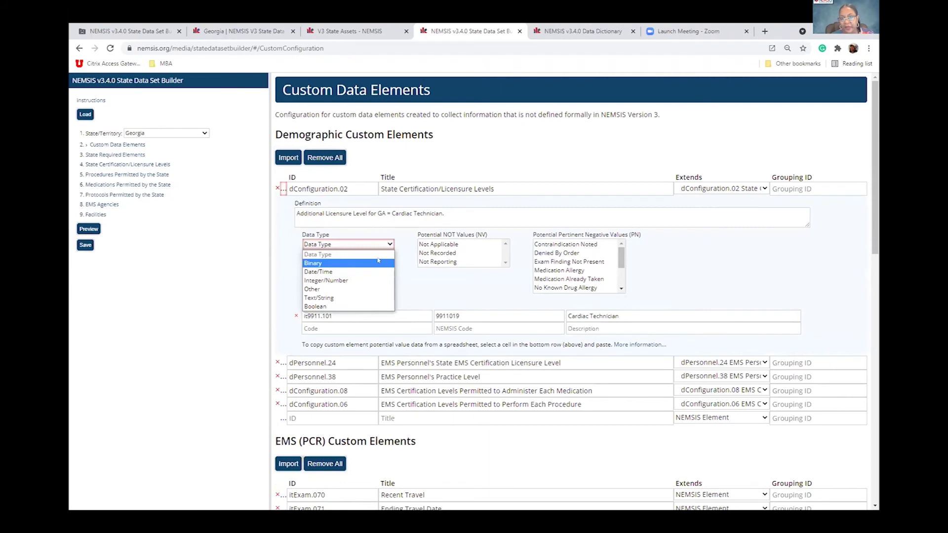
left_click(555, 34)
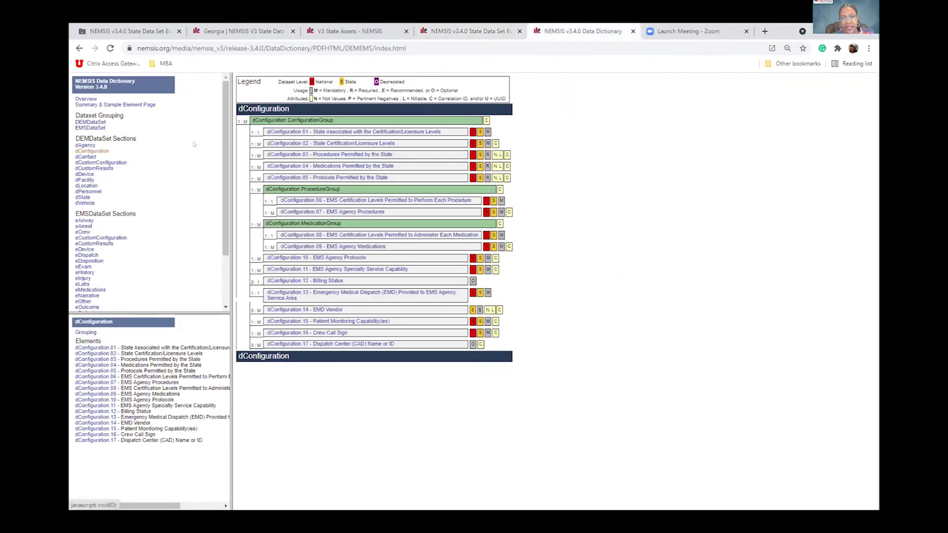
left_click(295, 144)
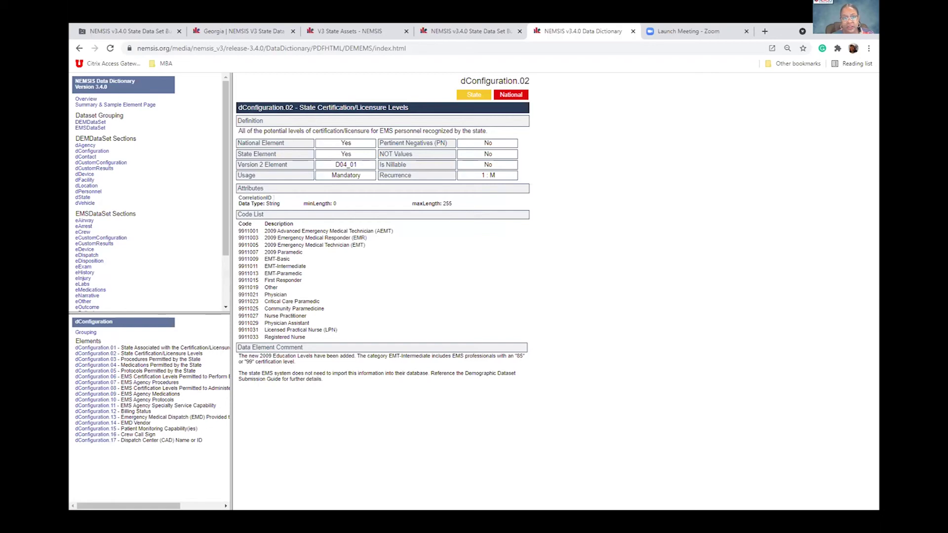
left_click(464, 31)
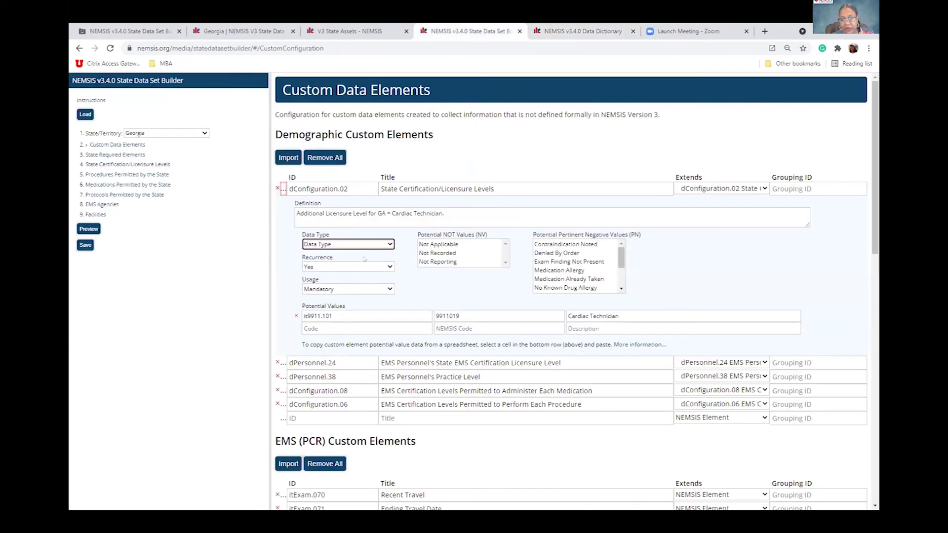
left_click(355, 245)
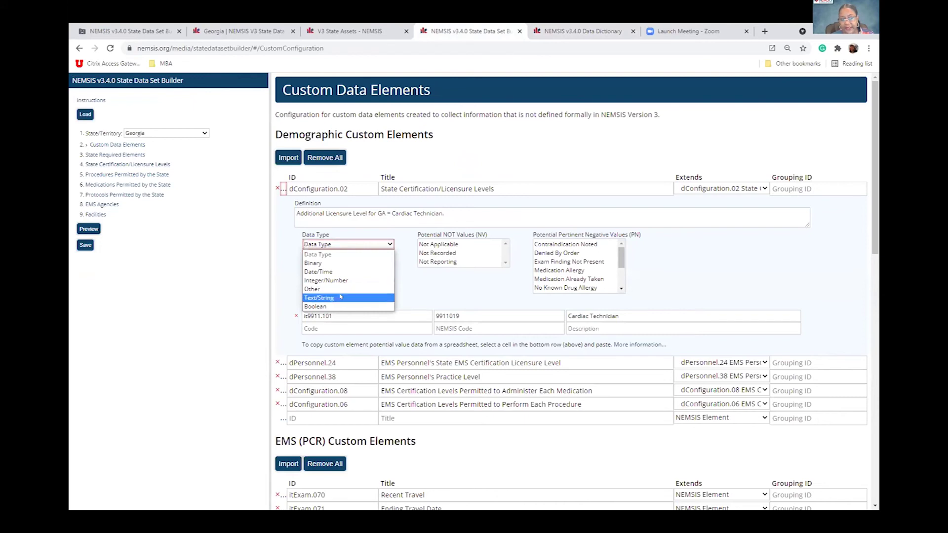
left_click(340, 297)
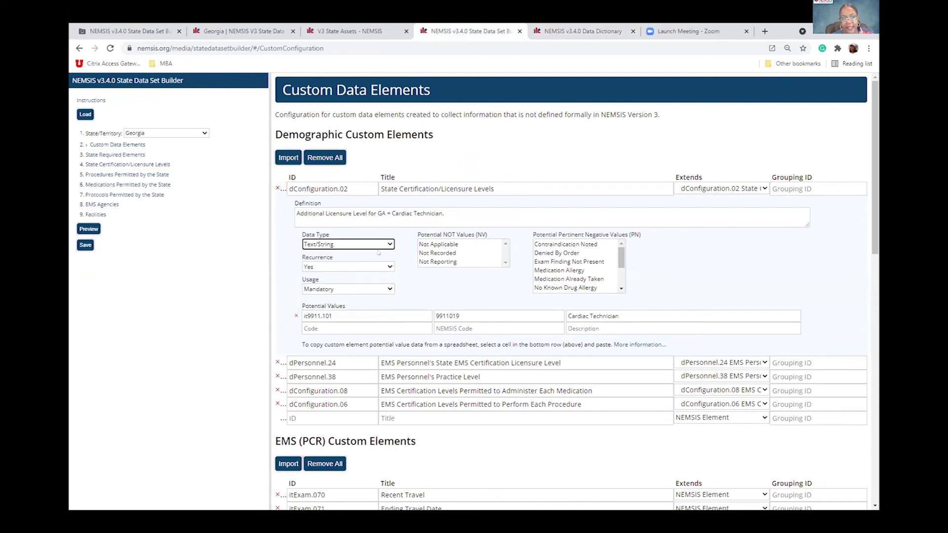
left_click(88, 247)
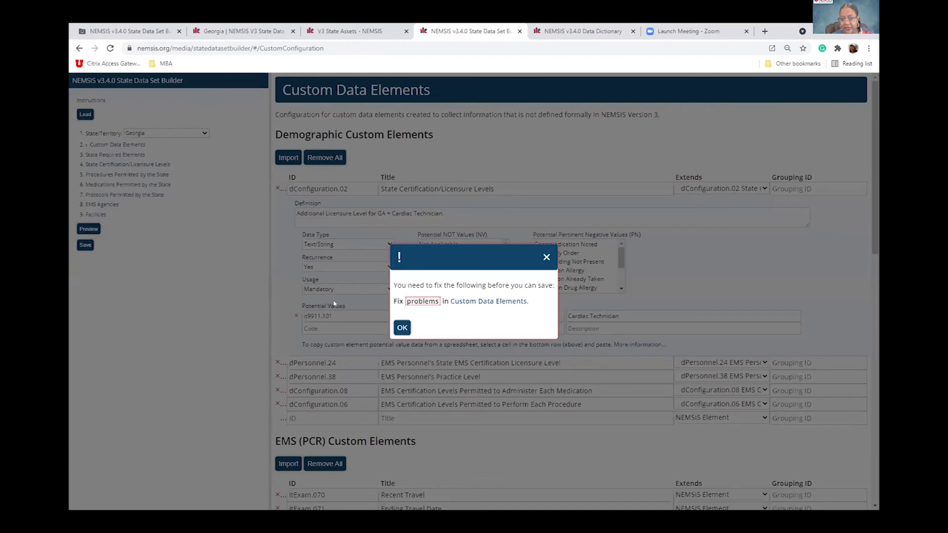
left_click(400, 327)
For the EMS custom element eExam.08 Chest/Lungs Assessment, set the data type to Text/String and recurrence to Yes
scroll(417, 303, "down", 2)
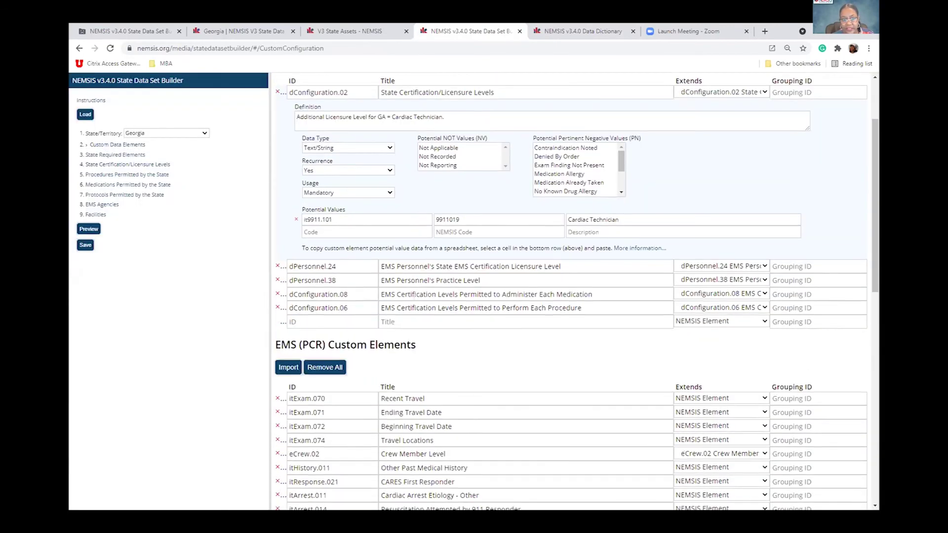
scroll(571, 292, "up", 1)
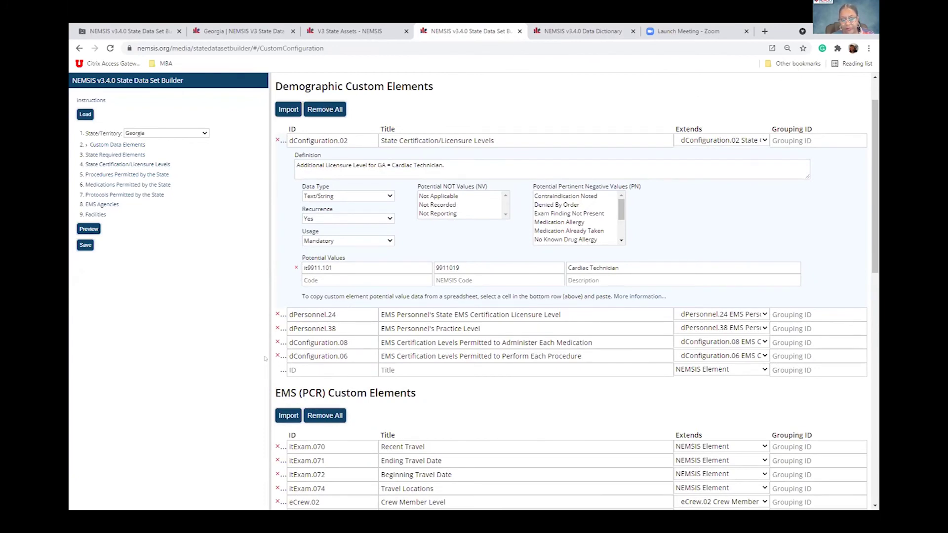
scroll(360, 327, "down", 6)
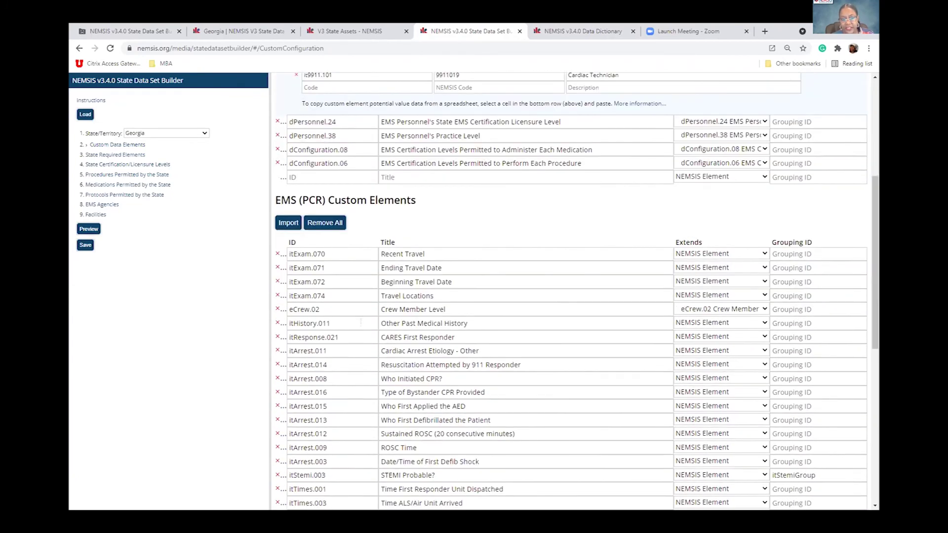
scroll(361, 320, "down", 4)
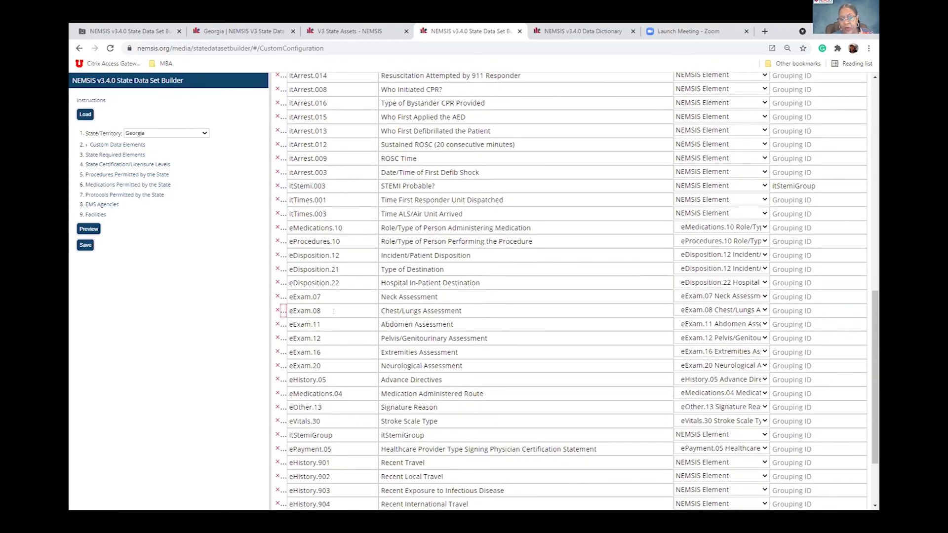
left_click(282, 311)
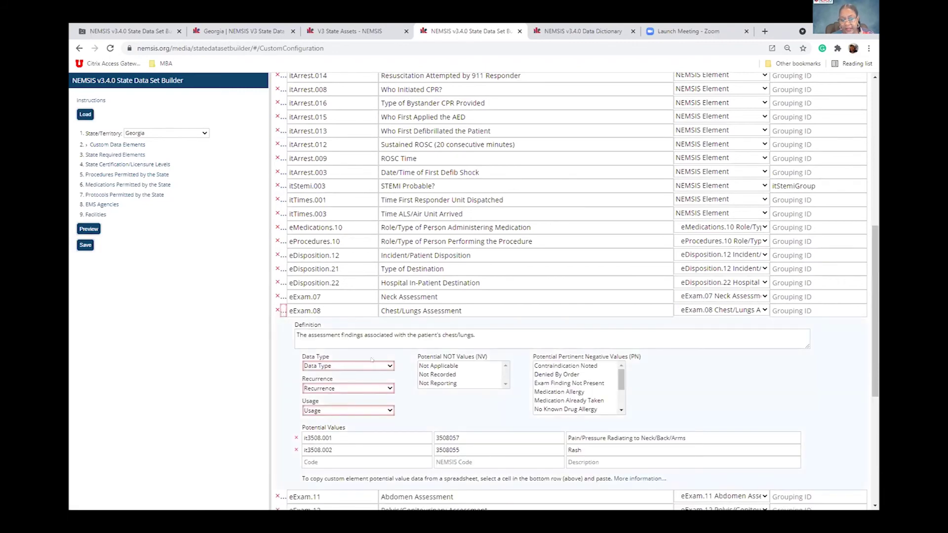
left_click(390, 366)
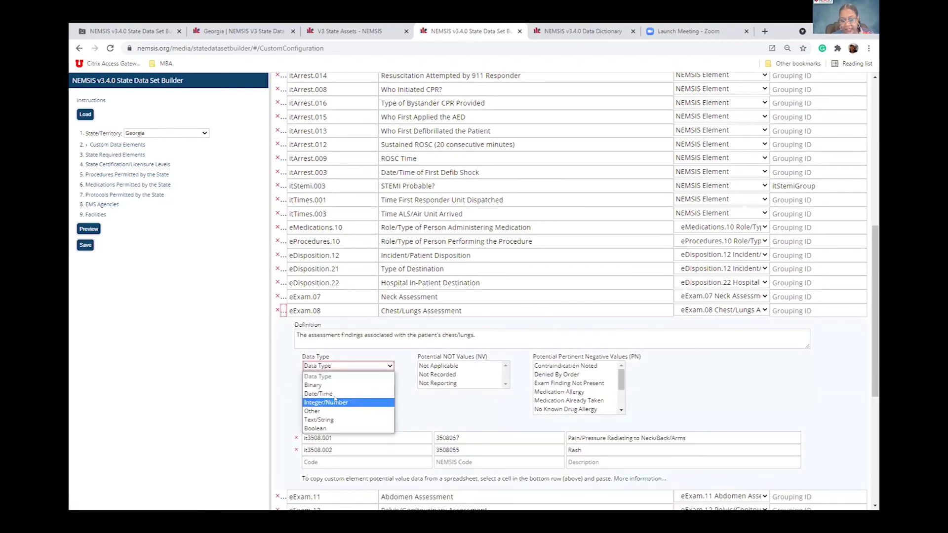
left_click(334, 420)
left_click(390, 387)
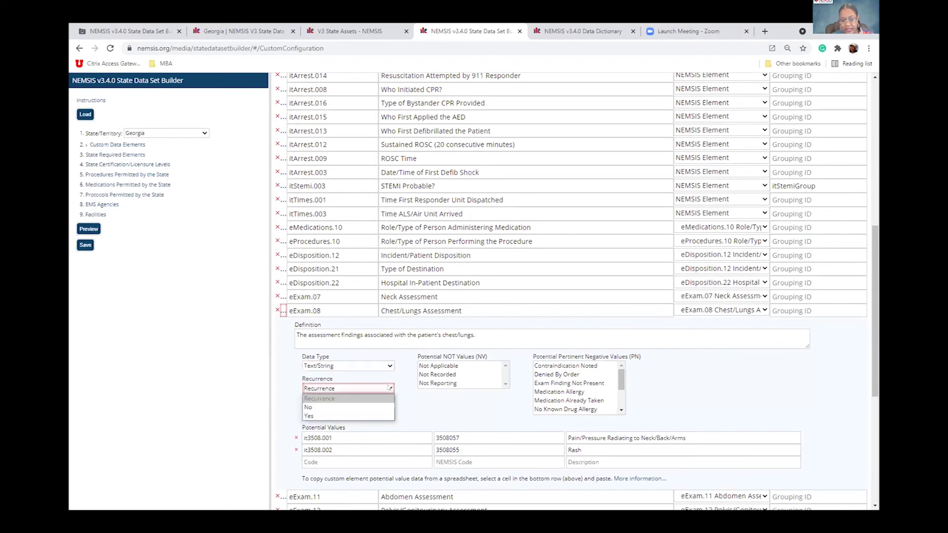
left_click(320, 415)
Look up the usage of eExam.08 in the data dictionary and set the custom element's usage to Optional
scroll(378, 312, "down", 2)
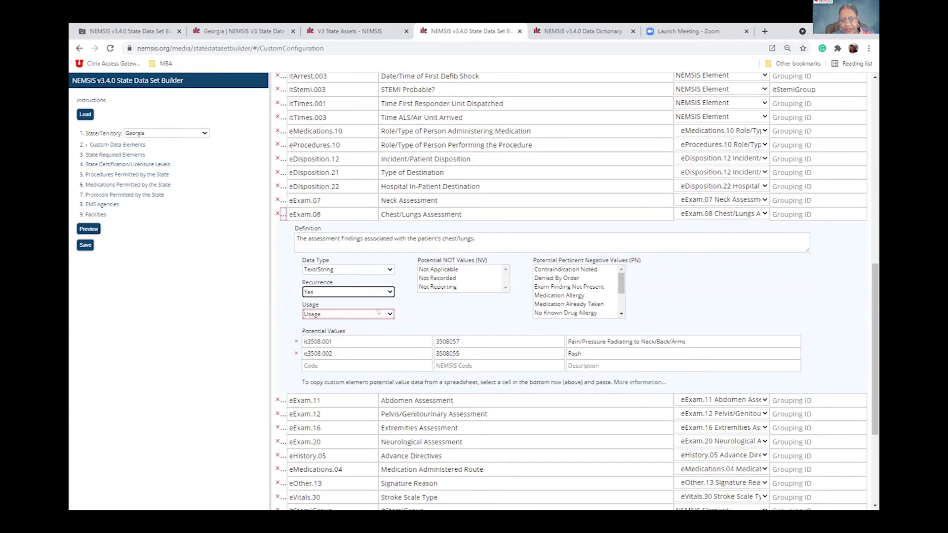
left_click(387, 313)
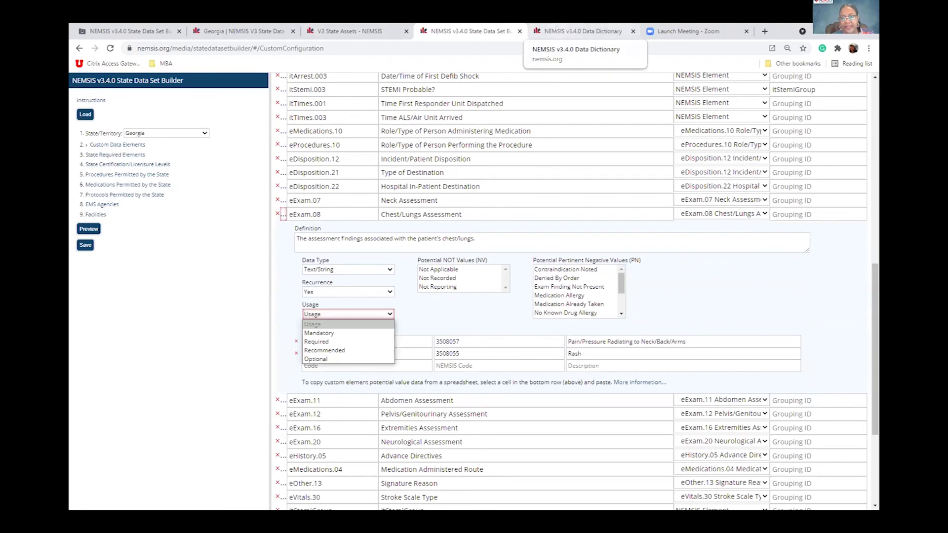
left_click(582, 31)
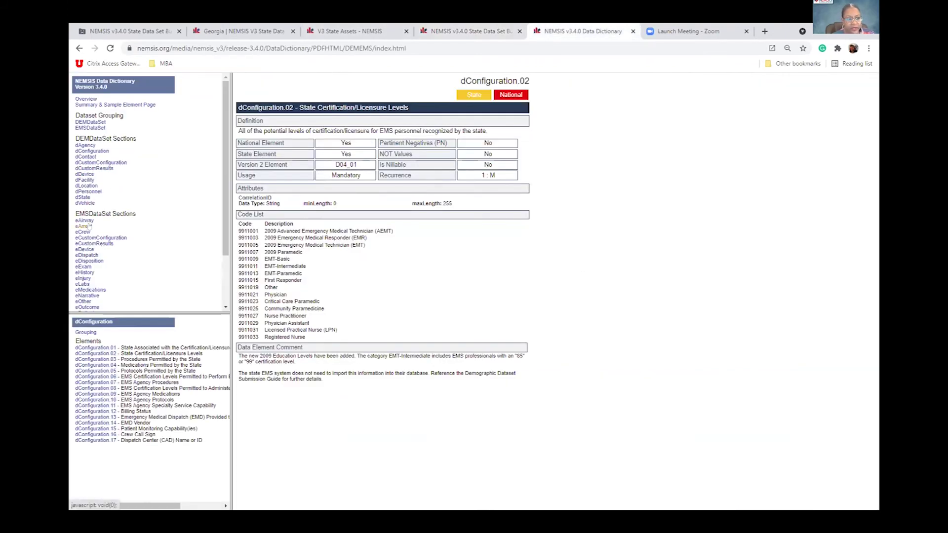
left_click(83, 267)
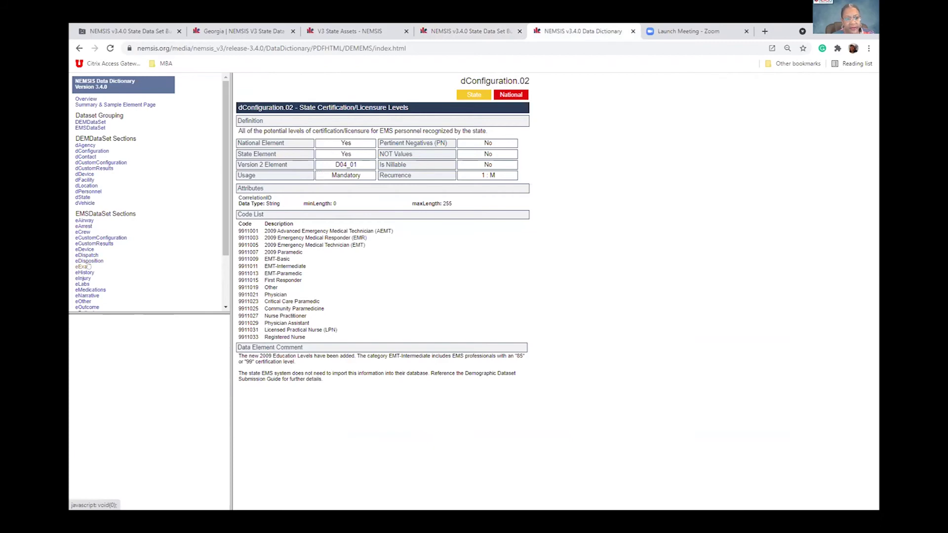
left_click(121, 387)
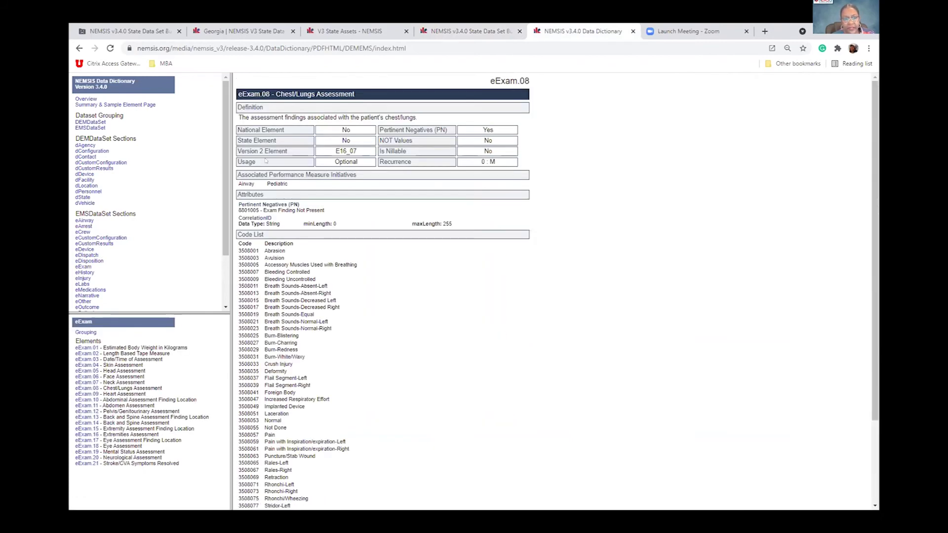
left_click(452, 31)
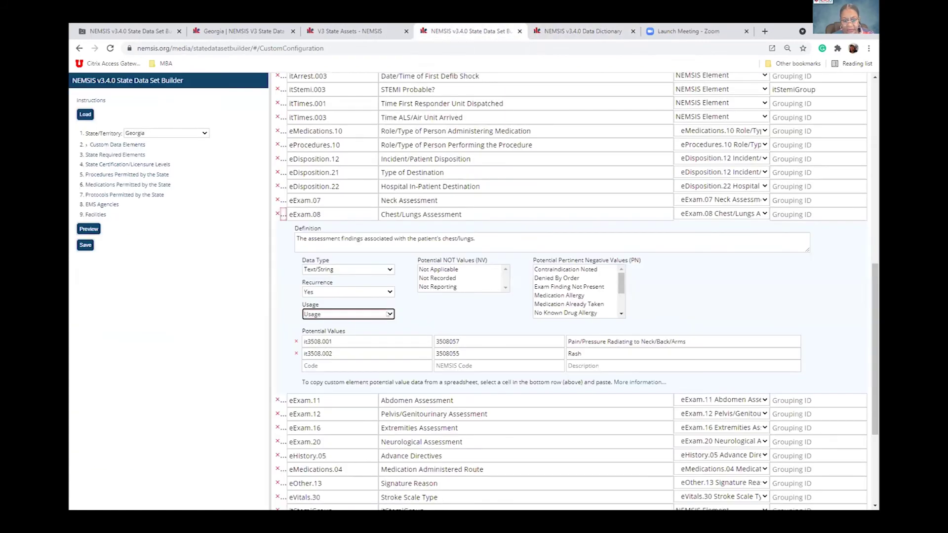
left_click(387, 314)
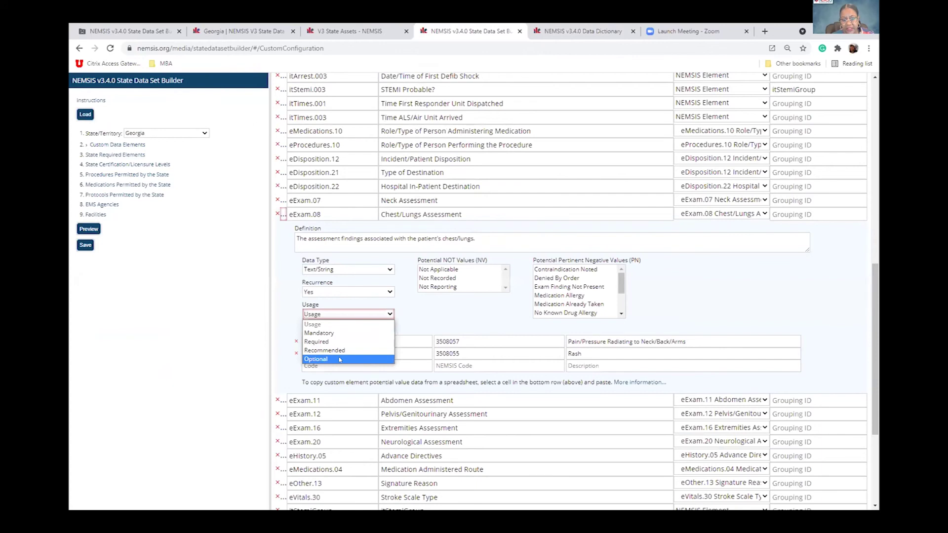
left_click(340, 359)
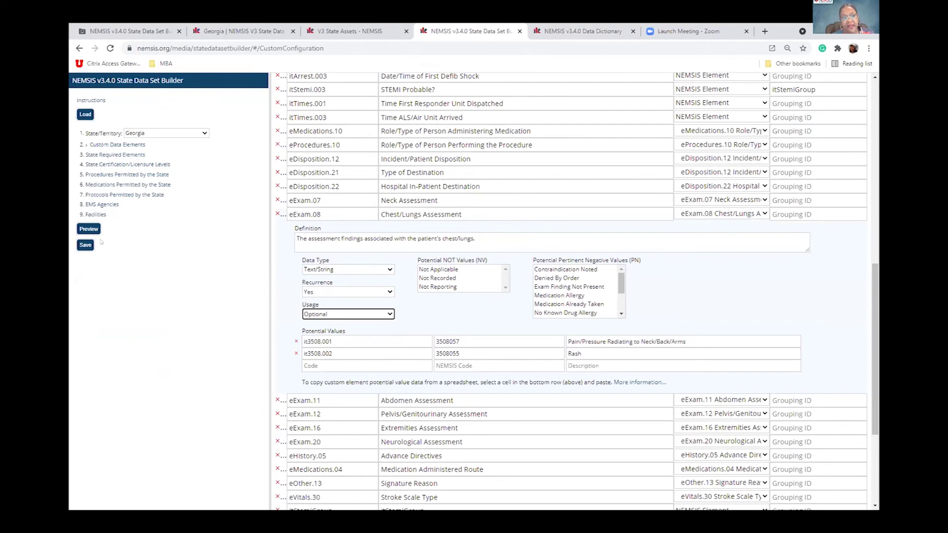
Delete the agency row with state ID 123 from EMS Agencies and save the state data set
left_click(103, 205)
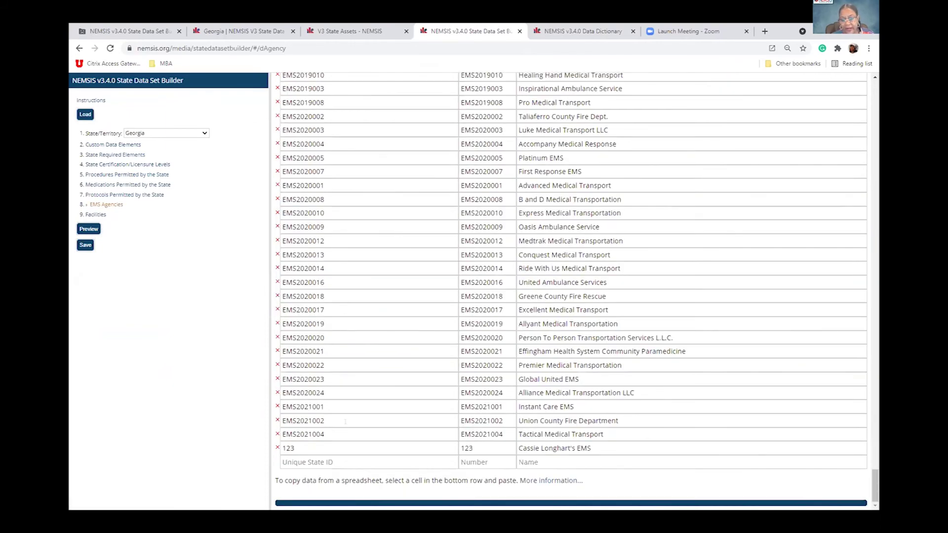
left_click(277, 448)
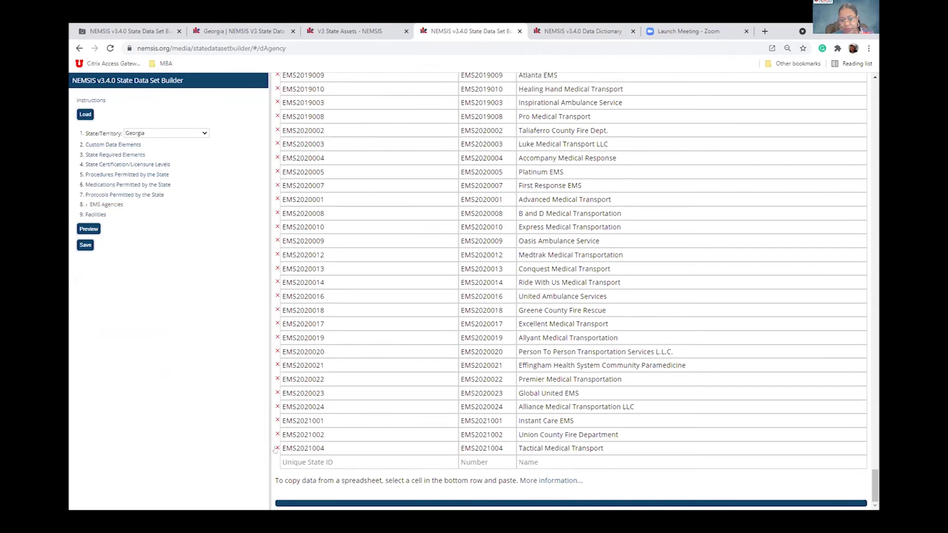
left_click(85, 246)
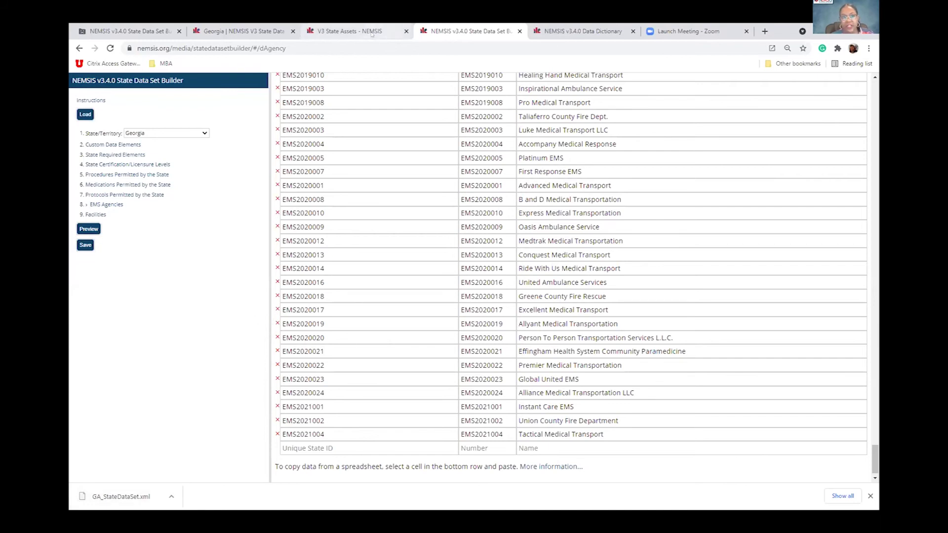
Examine the V3 State Assets page: the StateDataSet bar chart, the map of states, and the per-state list of assets with update dates
left_click(355, 31)
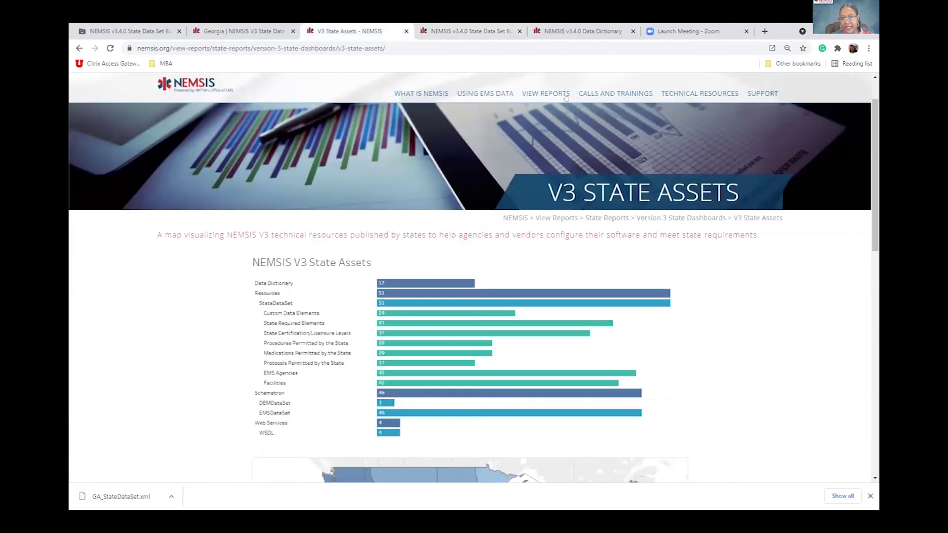
mouse_move(535, 91)
left_click(403, 306)
mouse_move(379, 304)
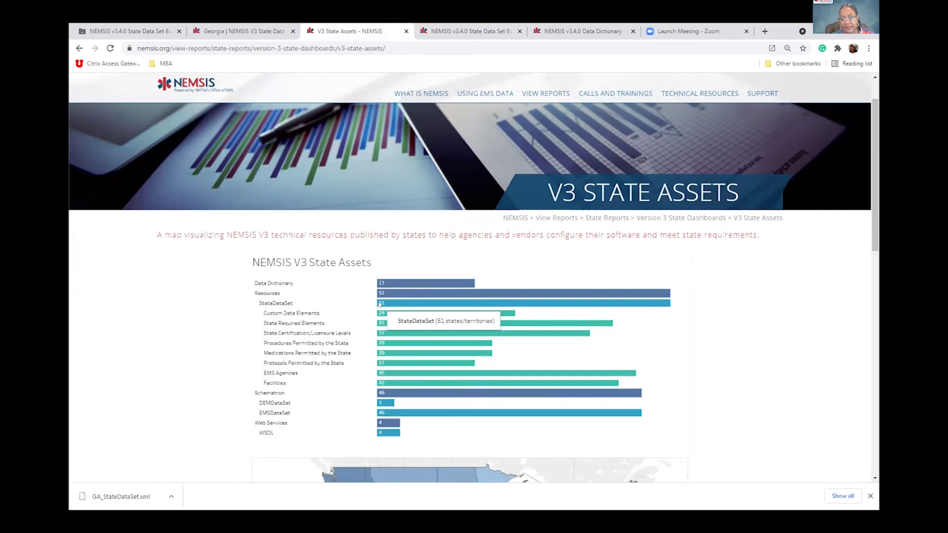
scroll(504, 308, "down", 3)
scroll(503, 308, "down", 6)
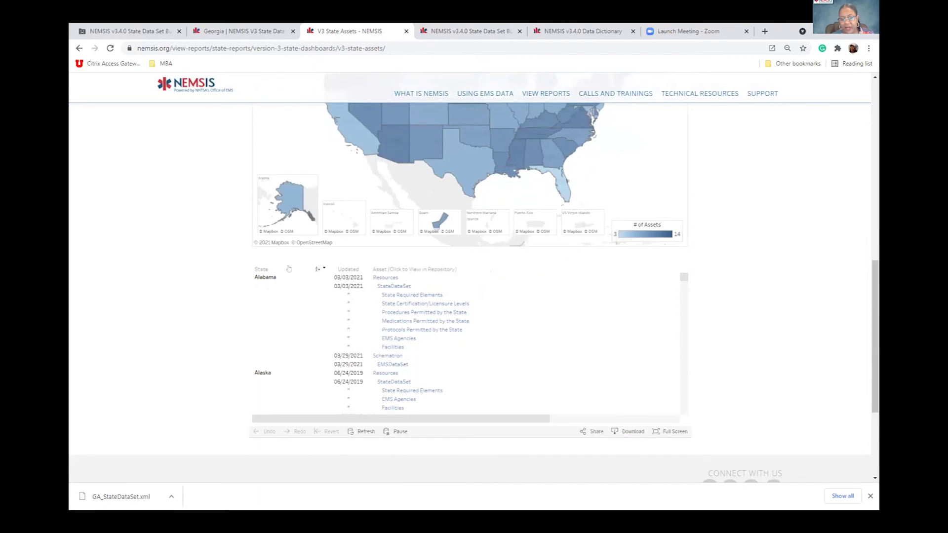
scroll(488, 330, "up", 1)
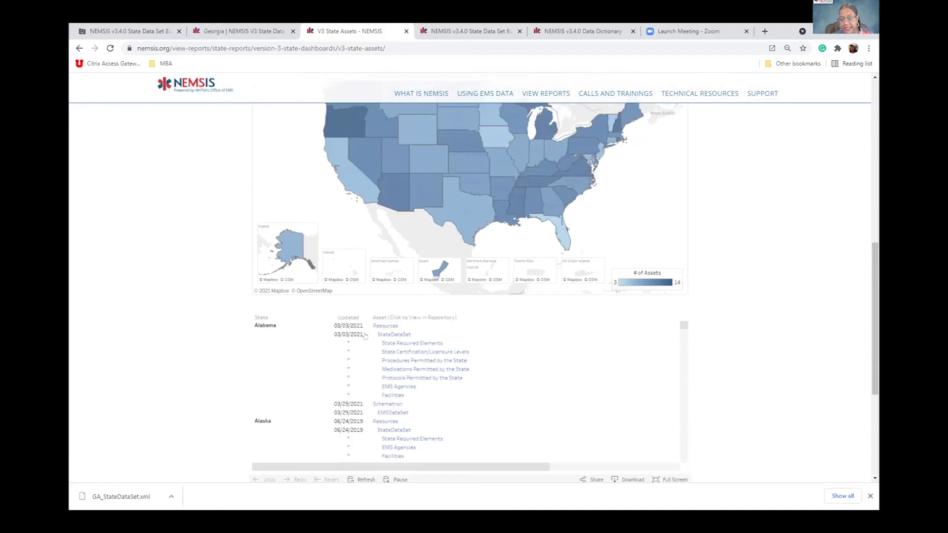
scroll(427, 350, "up", 5)
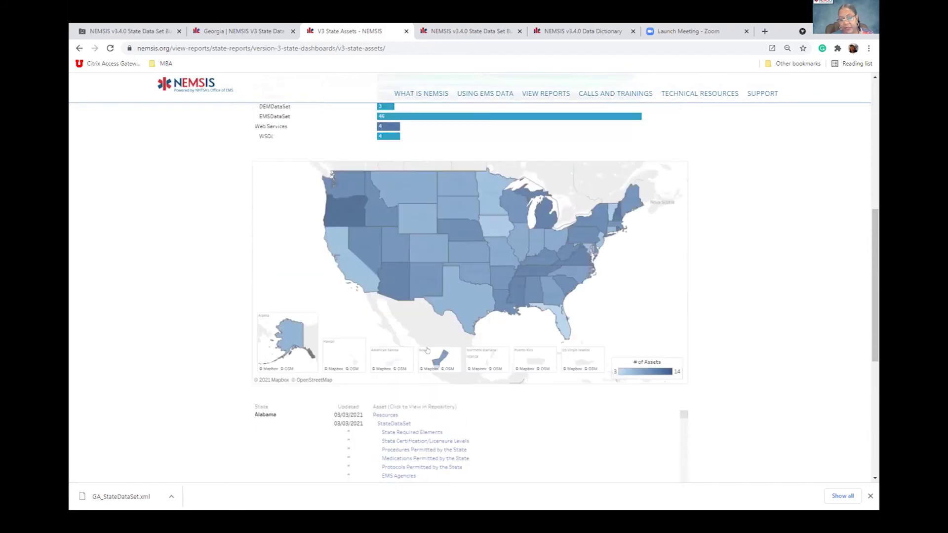
scroll(427, 350, "up", 1)
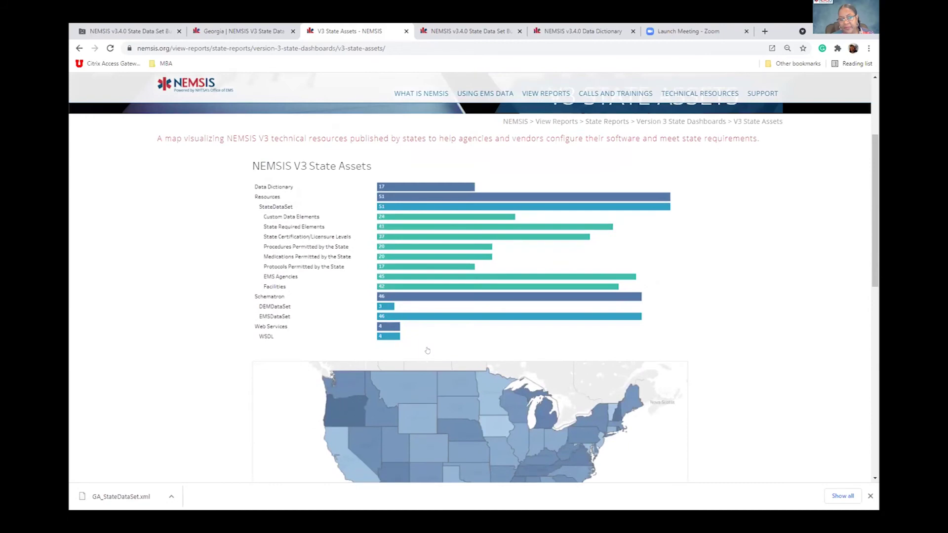
mouse_move(412, 211)
scroll(415, 232, "down", 2)
scroll(417, 237, "down", 1)
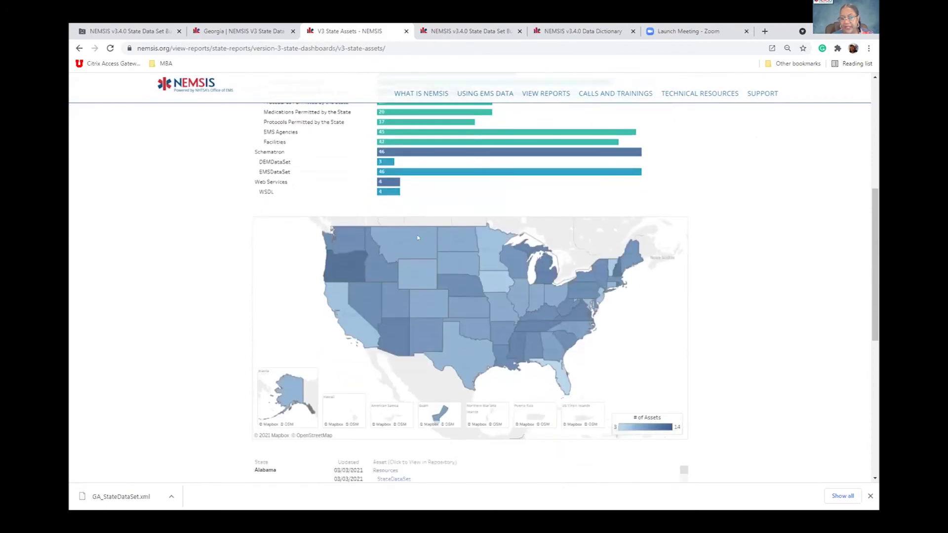
scroll(417, 237, "up", 2)
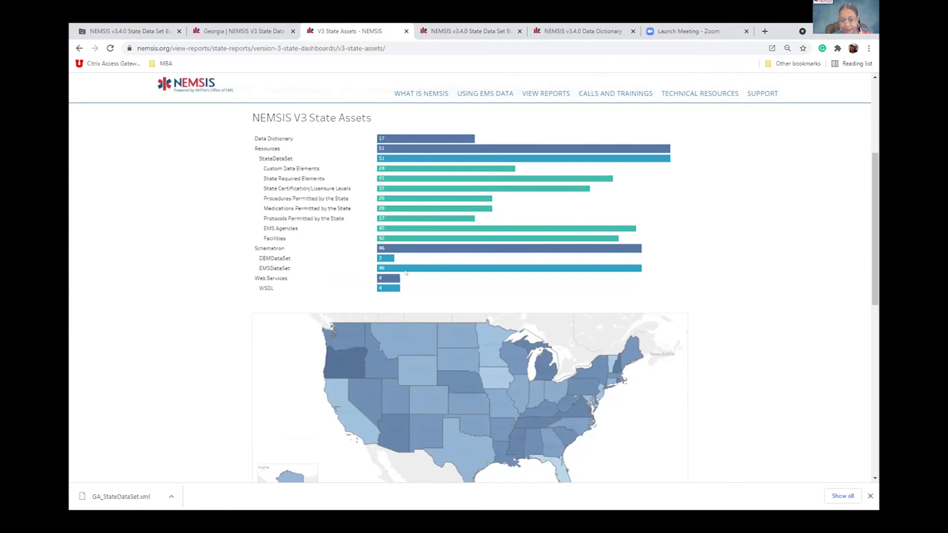
scroll(412, 276, "up", 3)
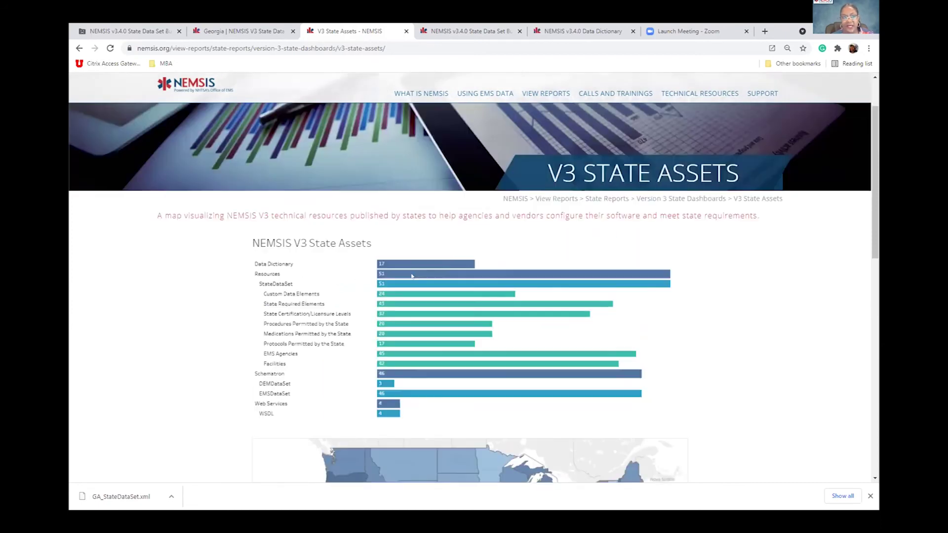